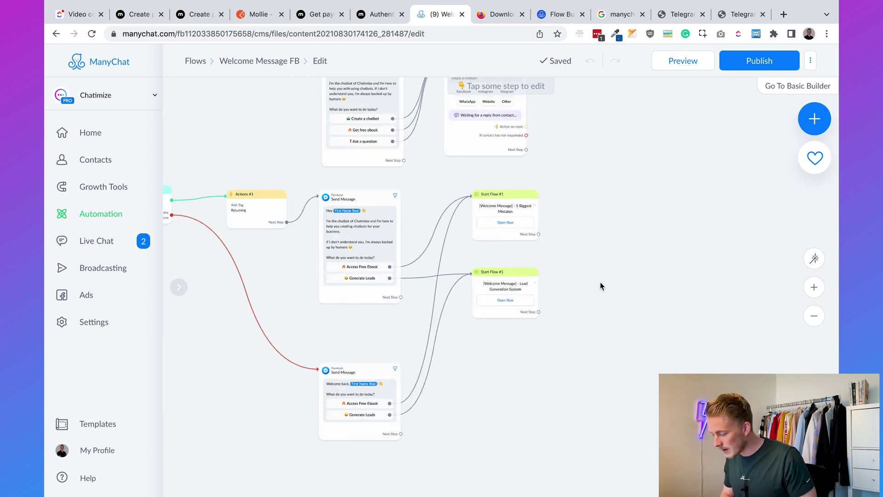
{"action": "scroll", "coordinate": [558, 250], "scroll_direction": "up", "scroll_amount": 5}
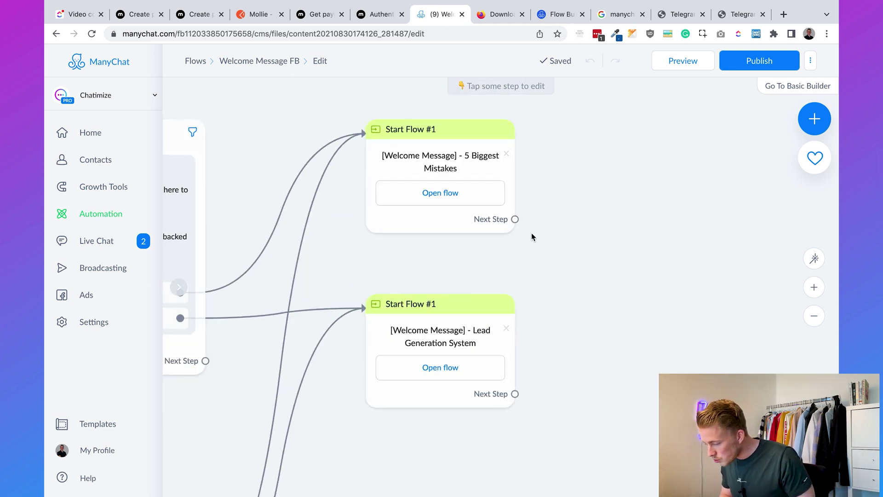
{"action": "left_click_drag", "start_coordinate": [516, 219], "coordinate": [589, 141]}
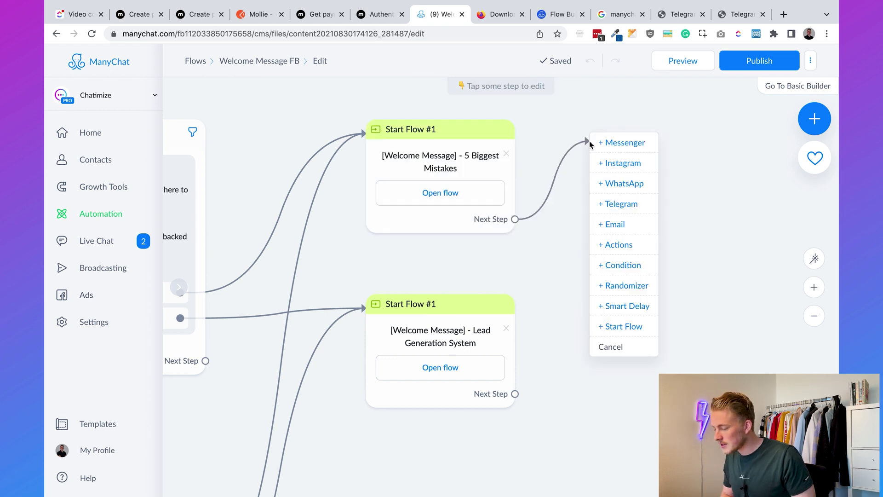
{"action": "left_click", "coordinate": [627, 105]}
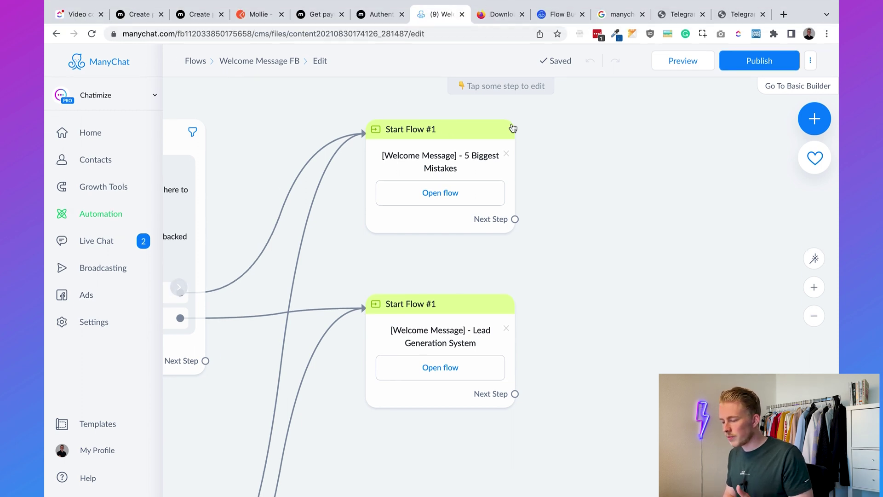
{"action": "mouse_move", "coordinate": [513, 127]}
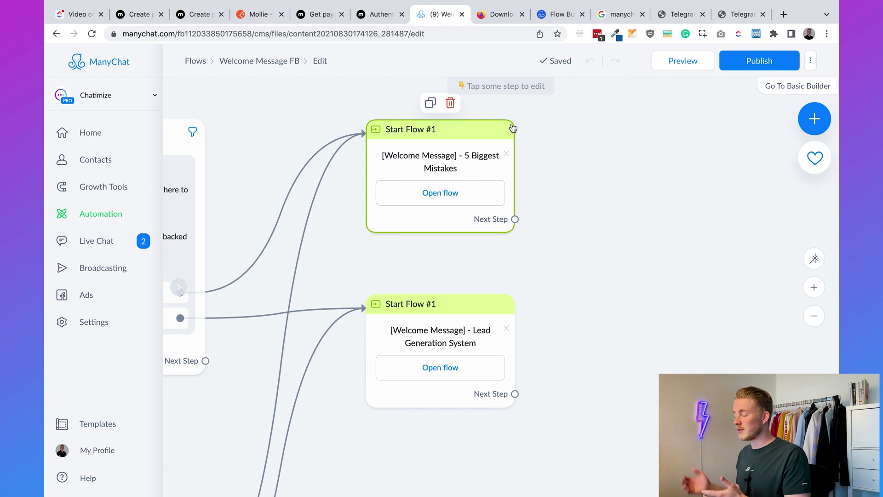
Step: Switch to the Photoshop desktop space, close the Photoshop window and quit the program
{"action": "key", "text": "ctrl+Up"}
{"action": "left_click", "coordinate": [629, 202]}
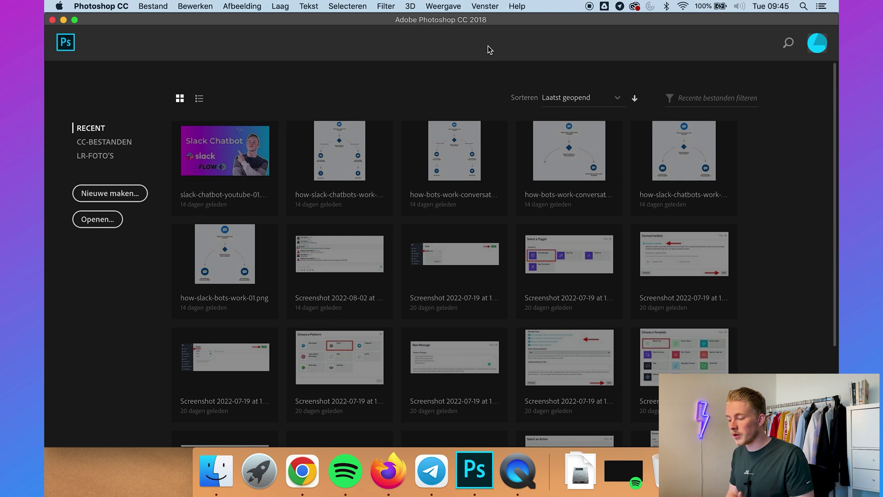
{"action": "left_click", "coordinate": [53, 21]}
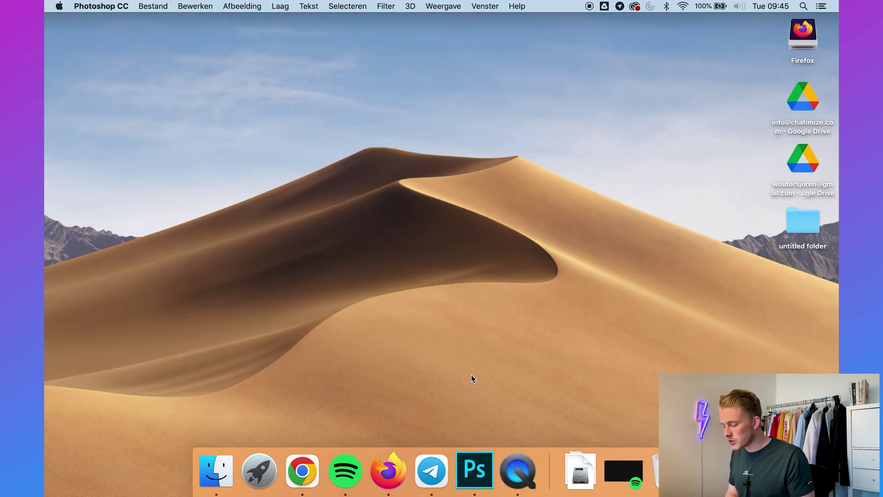
{"action": "right_click", "coordinate": [475, 469]}
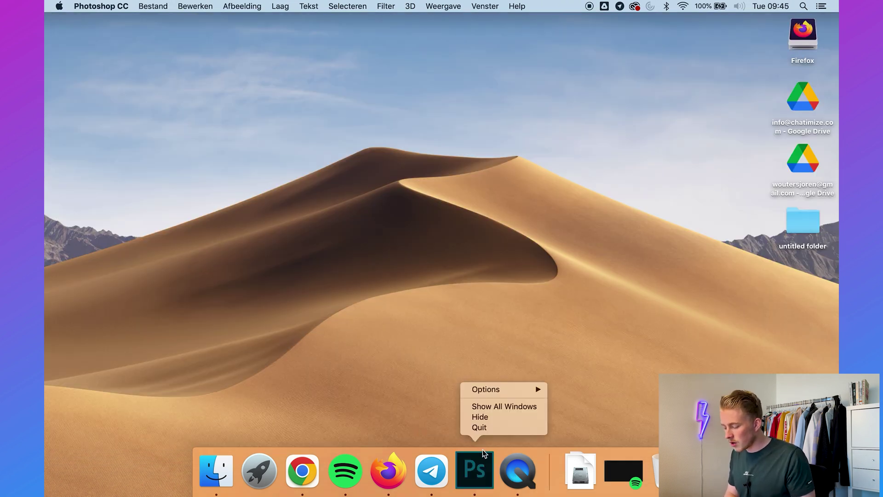
{"action": "left_click", "coordinate": [479, 428]}
Step: Switch back to Chrome and close every browser tab except the ManyChat Welcome Message FB flow
{"action": "key", "text": "ctrl+Up"}
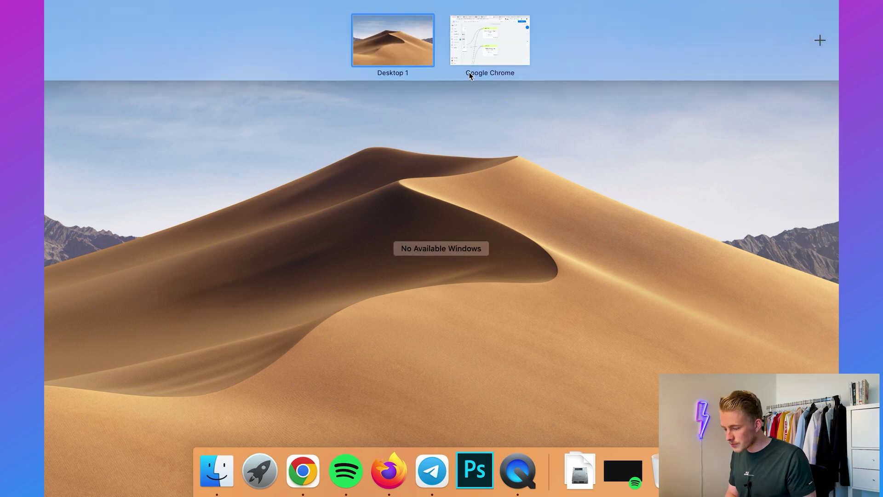
{"action": "left_click", "coordinate": [488, 42]}
{"action": "left_click", "coordinate": [100, 15]}
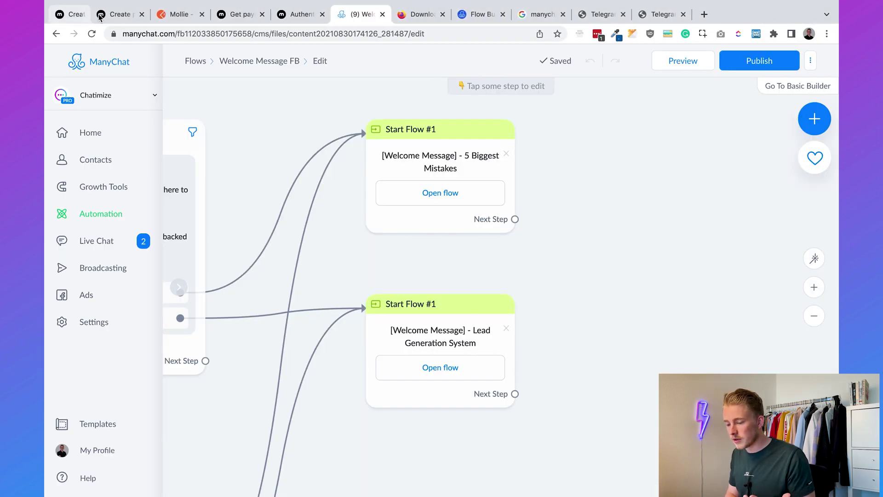
{"action": "left_click", "coordinate": [100, 15]}
{"action": "left_click", "coordinate": [100, 14]}
{"action": "left_click", "coordinate": [101, 14]}
{"action": "left_click", "coordinate": [101, 14]}
{"action": "left_click", "coordinate": [101, 14]}
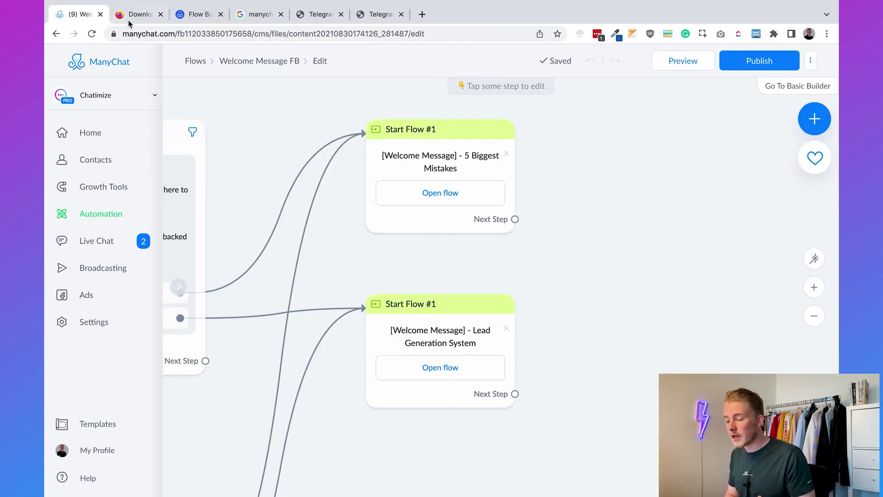
{"action": "left_click", "coordinate": [161, 14]}
{"action": "left_click", "coordinate": [160, 15]}
{"action": "left_click", "coordinate": [161, 14]}
{"action": "middle_click", "coordinate": [159, 19]}
{"action": "middle_click", "coordinate": [159, 18]}
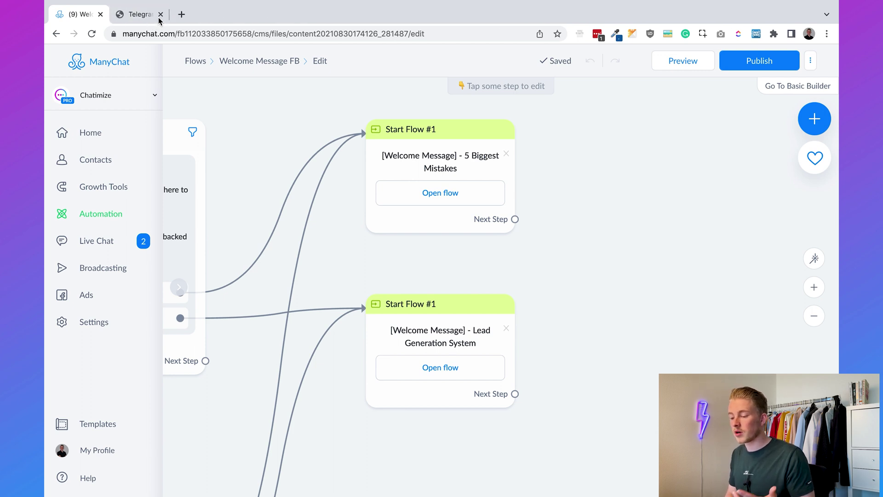
{"action": "middle_click", "coordinate": [159, 19]}
Step: Reload the Welcome Message FB flow page in ManyChat
{"action": "scroll", "coordinate": [577, 190], "scroll_direction": "down", "scroll_amount": 5}
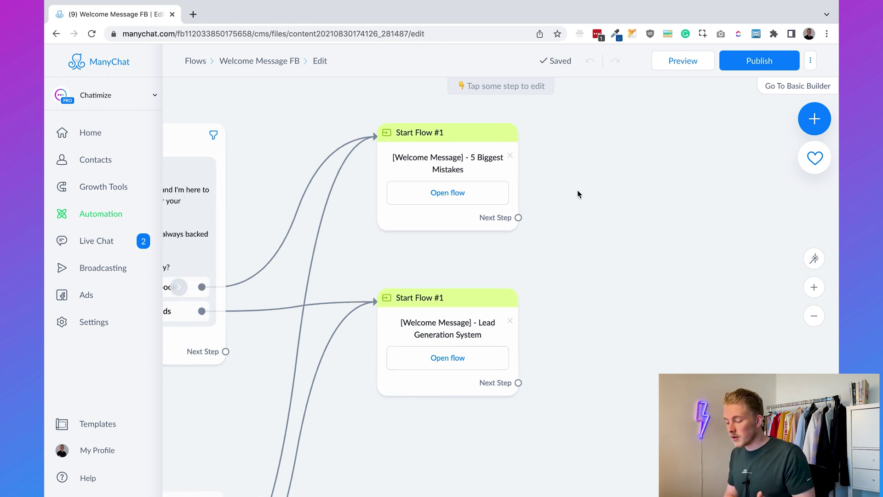
{"action": "key", "text": "super+r"}
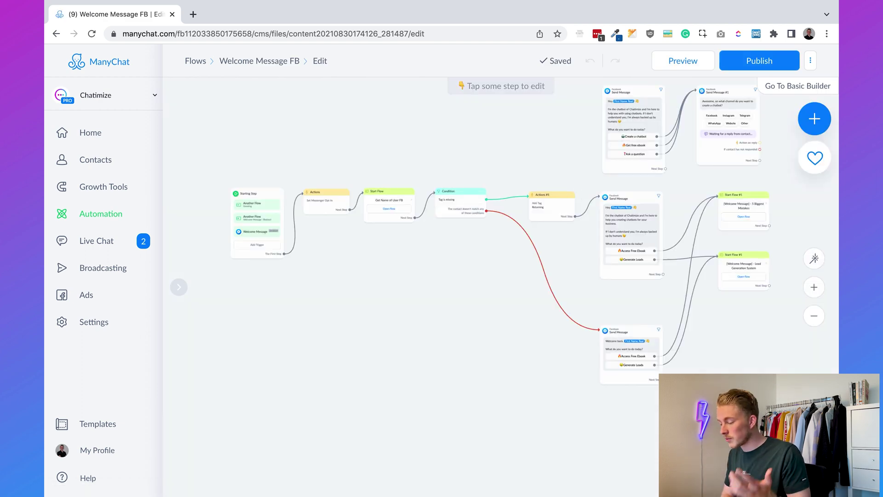
{"action": "scroll", "coordinate": [709, 218], "scroll_direction": "right", "scroll_amount": 5}
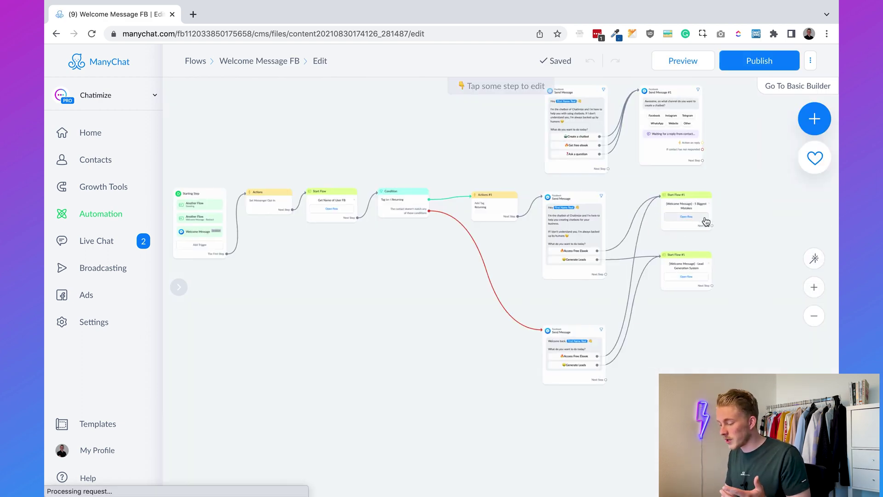
{"action": "scroll", "coordinate": [705, 217], "scroll_direction": "up", "scroll_amount": 5}
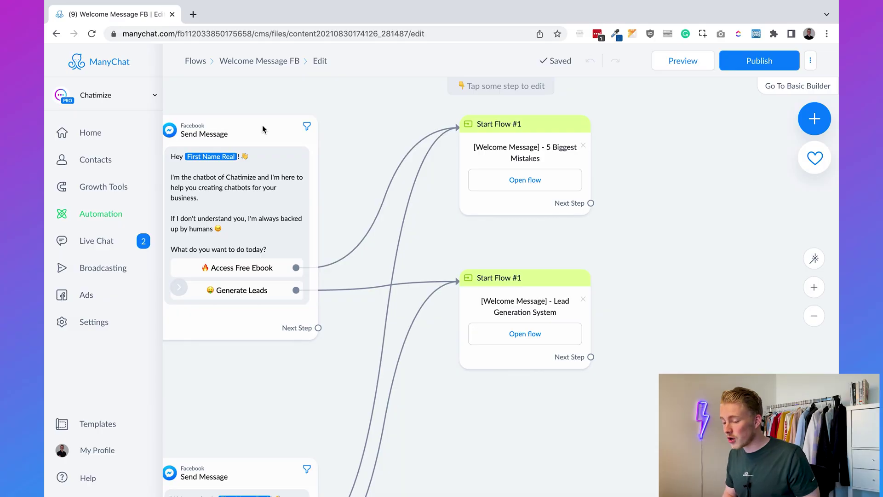
Step: Search for "internet speed test" in a new tab, then run the test on speedtest.net and check the download and upload speeds
{"action": "left_click", "coordinate": [193, 14]}
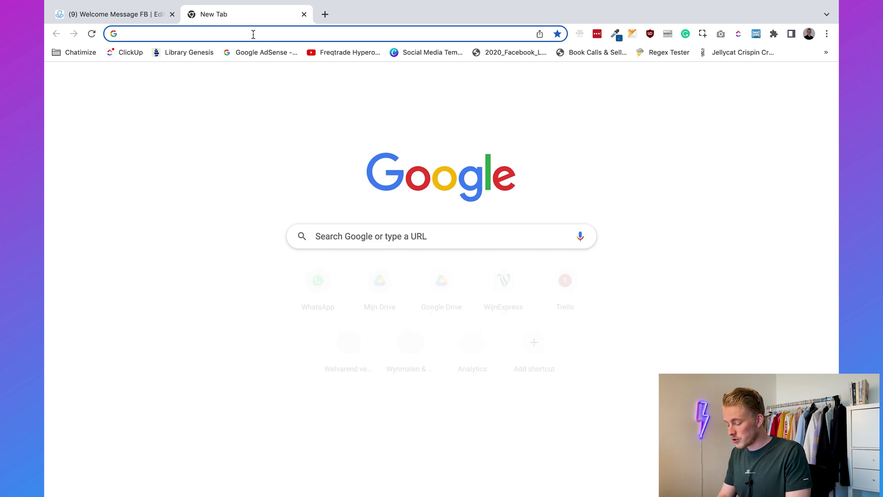
{"action": "type", "text": "internet speed test"}
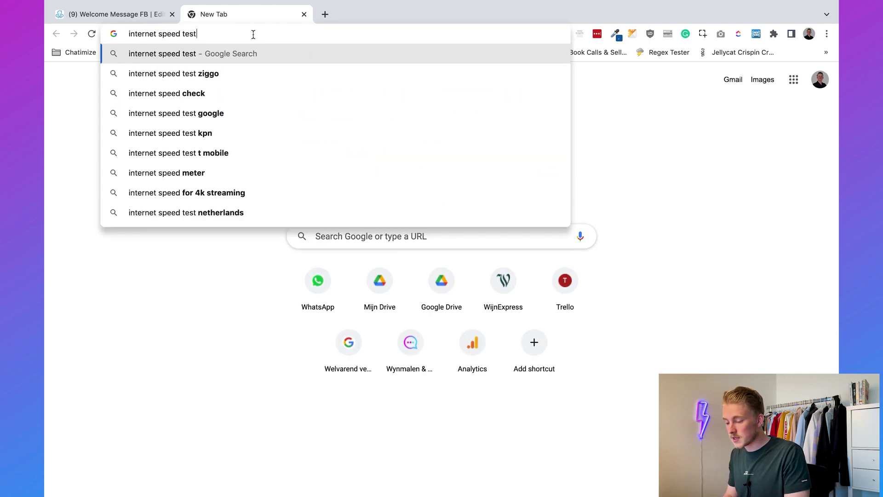
{"action": "key", "text": "Return"}
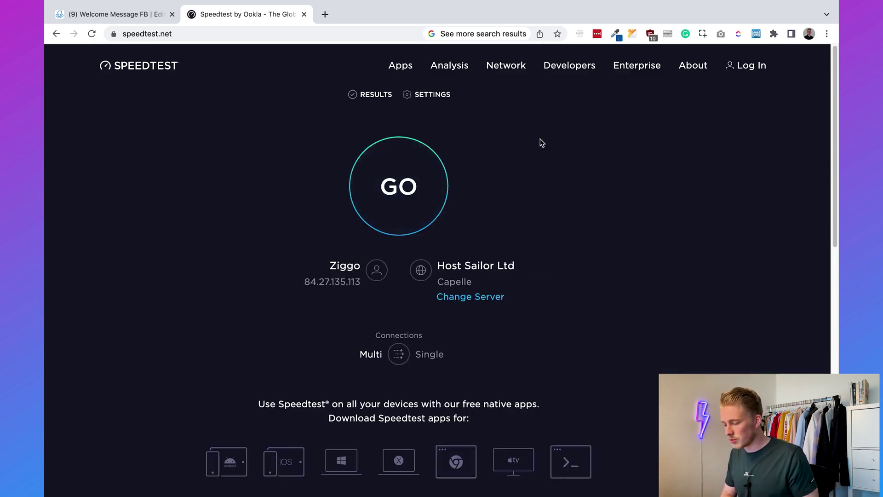
{"action": "left_click", "coordinate": [410, 185]}
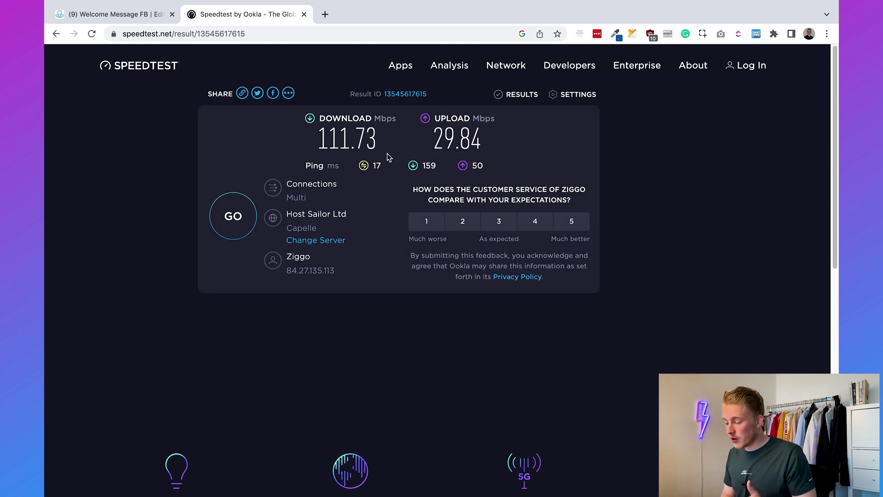
{"action": "double_click", "coordinate": [329, 139]}
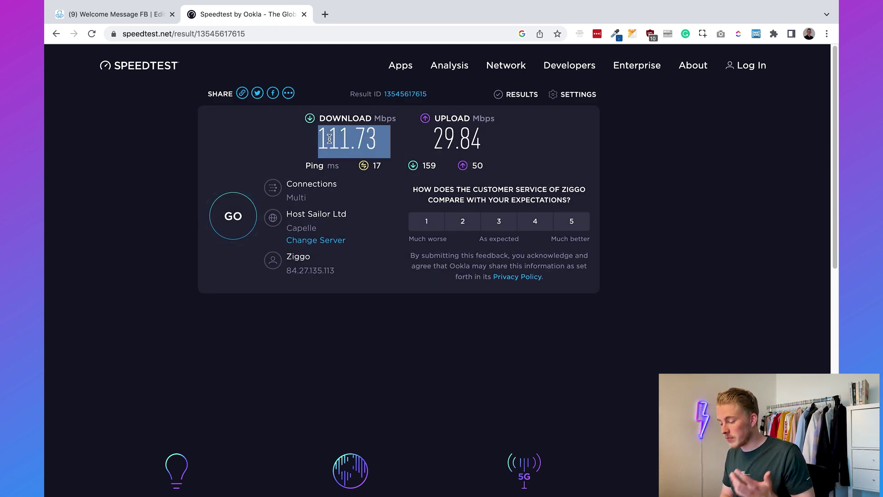
{"action": "double_click", "coordinate": [450, 140]}
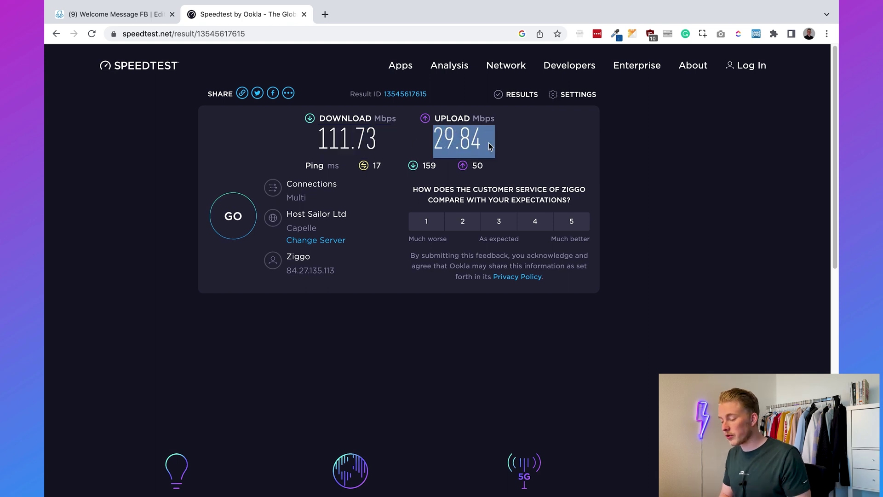
{"action": "left_click", "coordinate": [523, 151]}
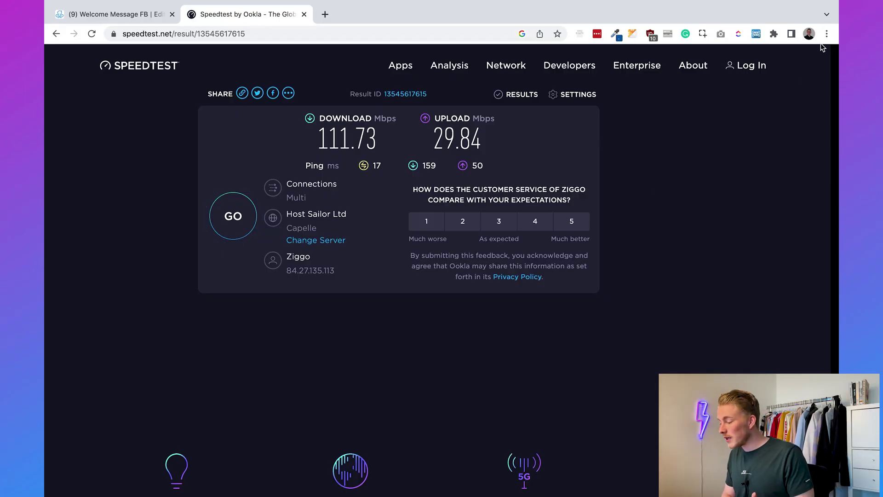
Step: Search the Chrome settings for "cache" and open the Clear browsing data dialog
{"action": "left_click", "coordinate": [827, 34]}
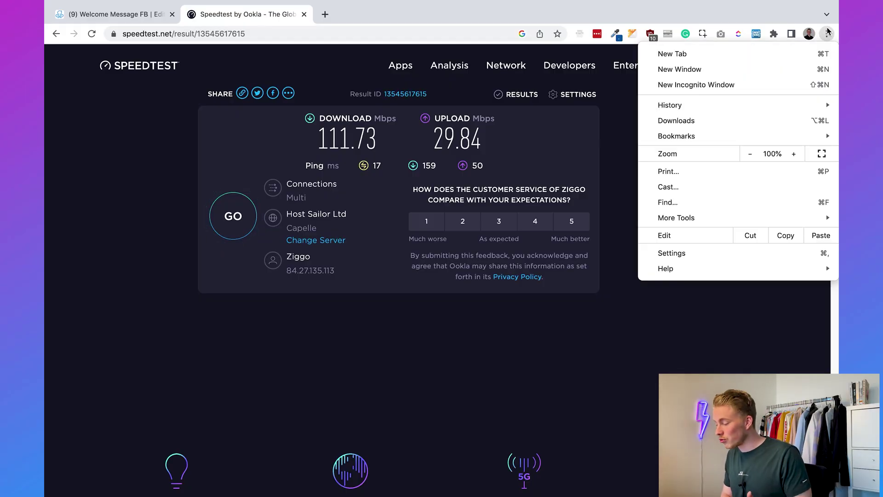
{"action": "left_click", "coordinate": [720, 256]}
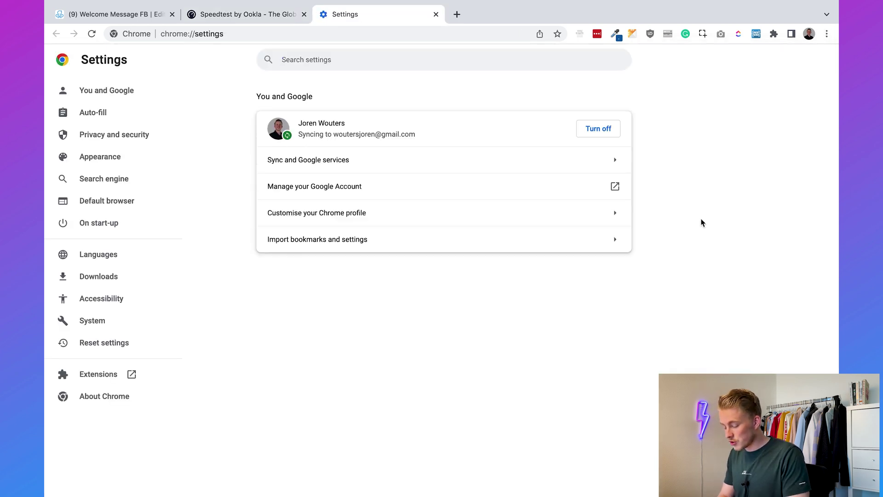
{"action": "type", "text": "cache"}
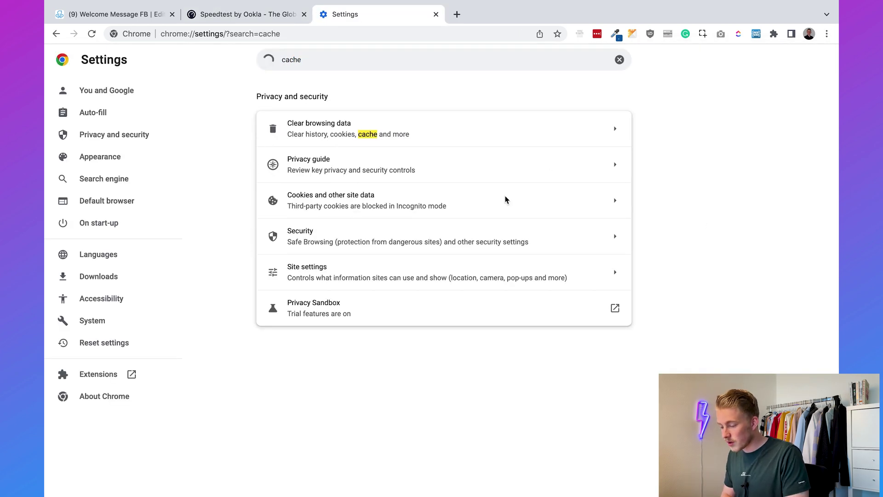
{"action": "left_click", "coordinate": [386, 130]}
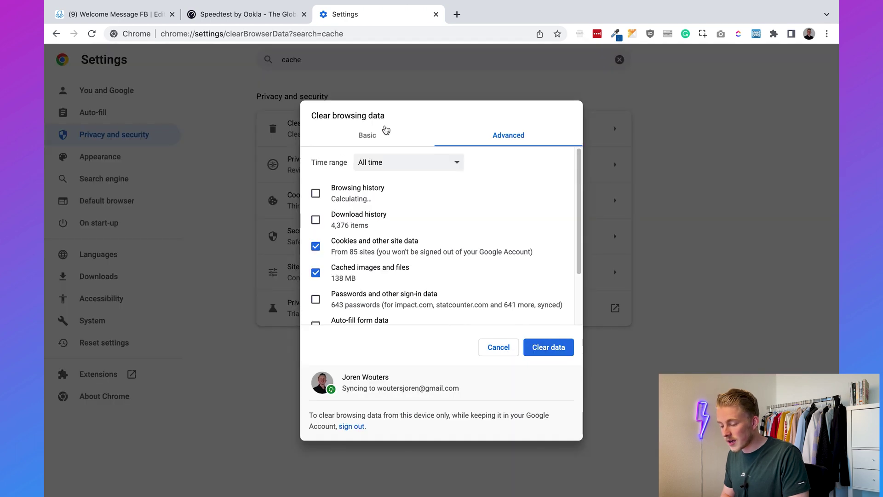
Step: Review the basic and the advanced options for clearing browsing data, including cookies, cached files and site settings
{"action": "left_click", "coordinate": [371, 136]}
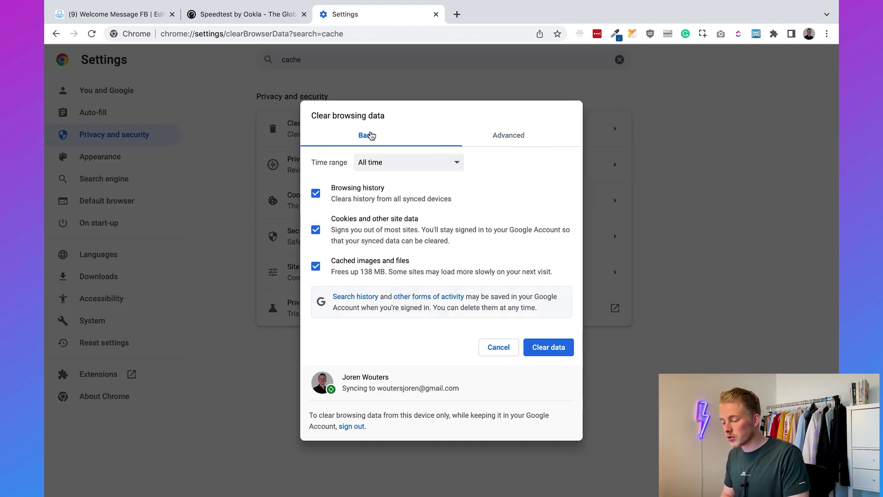
{"action": "left_click", "coordinate": [521, 138]}
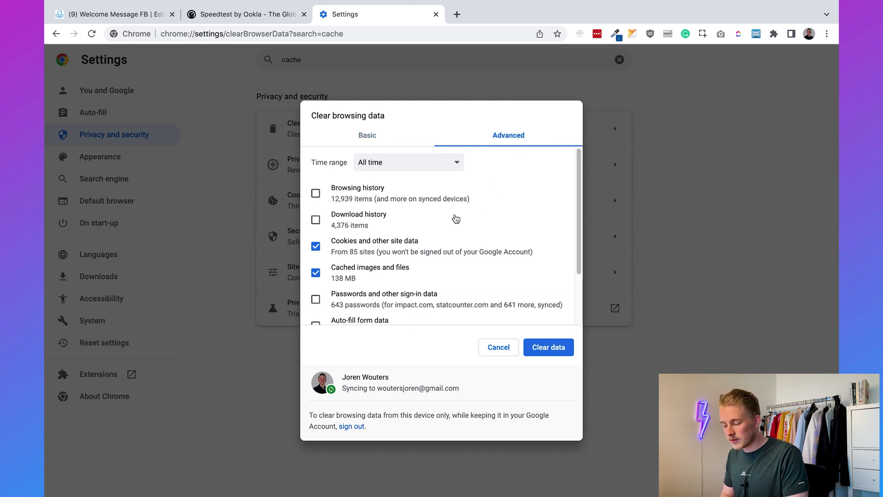
{"action": "scroll", "coordinate": [373, 248], "scroll_direction": "down", "scroll_amount": 2}
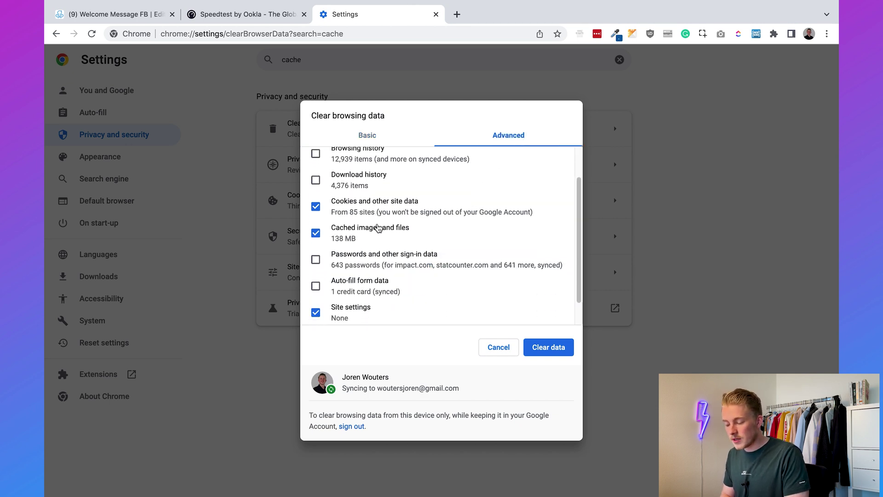
{"action": "scroll", "coordinate": [377, 238], "scroll_direction": "down", "scroll_amount": 1}
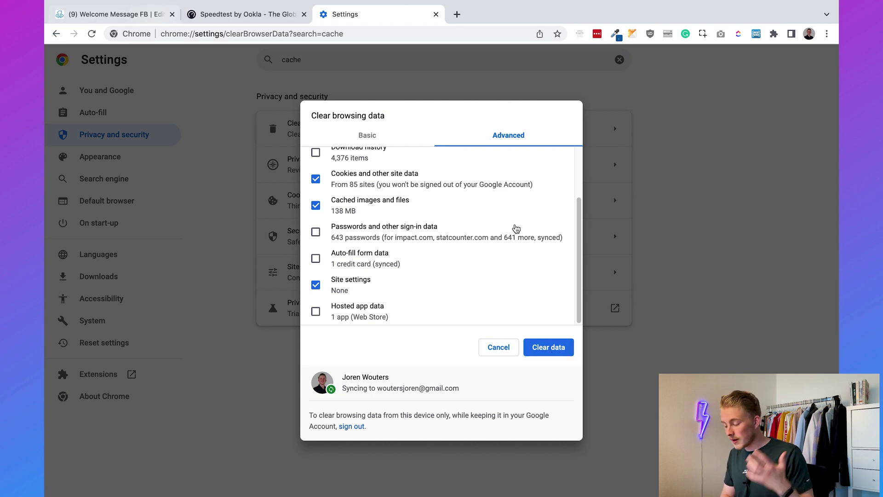
Step: Return to the ManyChat Welcome Message FB flow and reload the page
{"action": "left_click", "coordinate": [121, 11]}
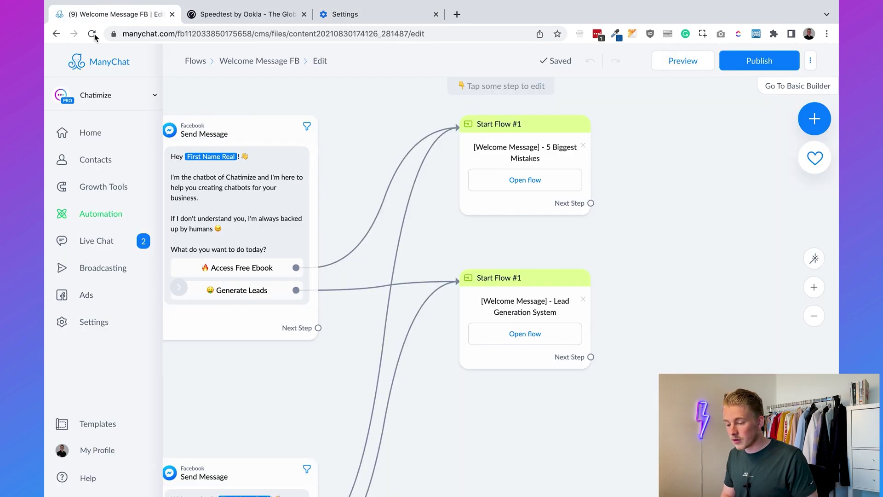
{"action": "left_click", "coordinate": [93, 35]}
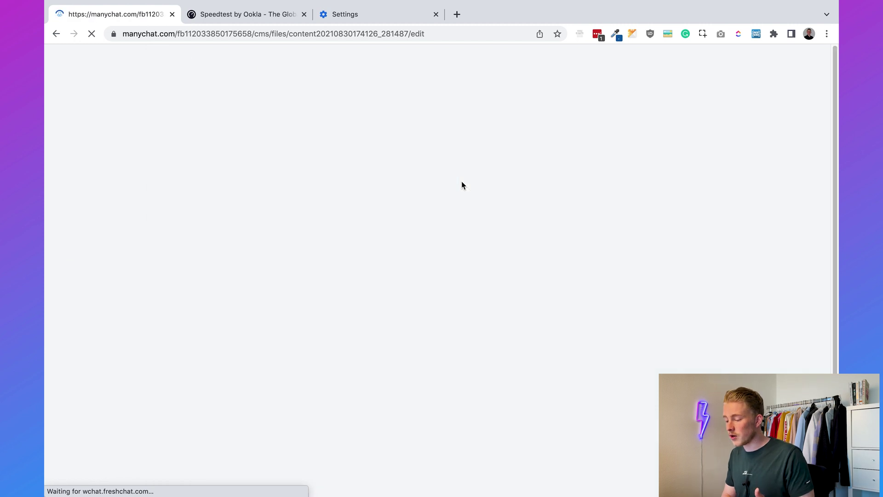